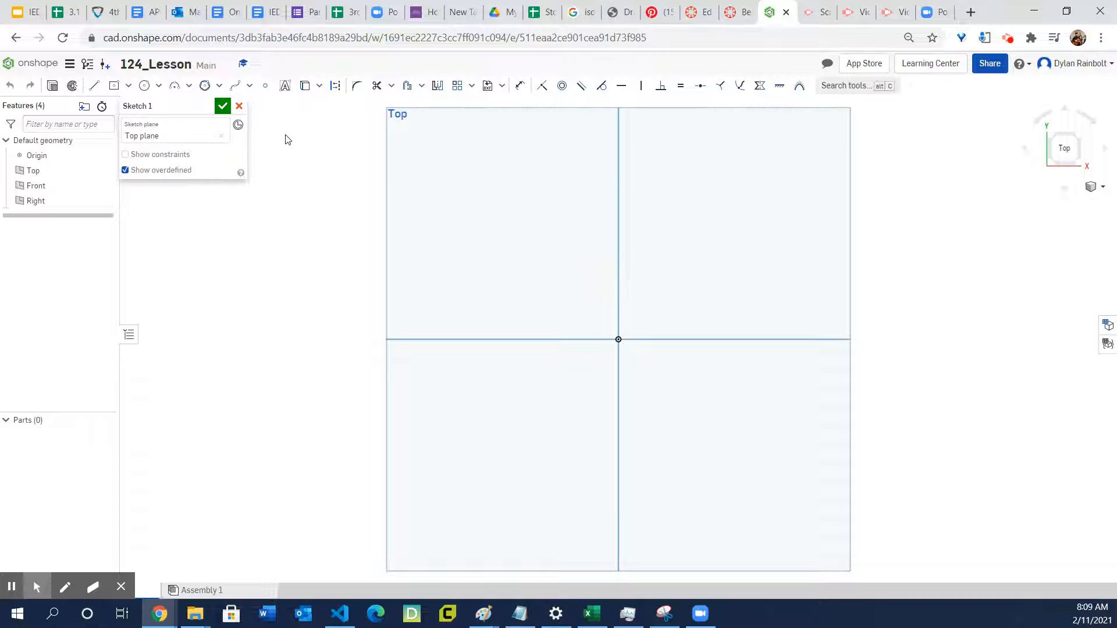
- Draw a seven-sided circumscribed polygon centred on the origin, with a circle radius of about 1.66 in
click(220, 86)
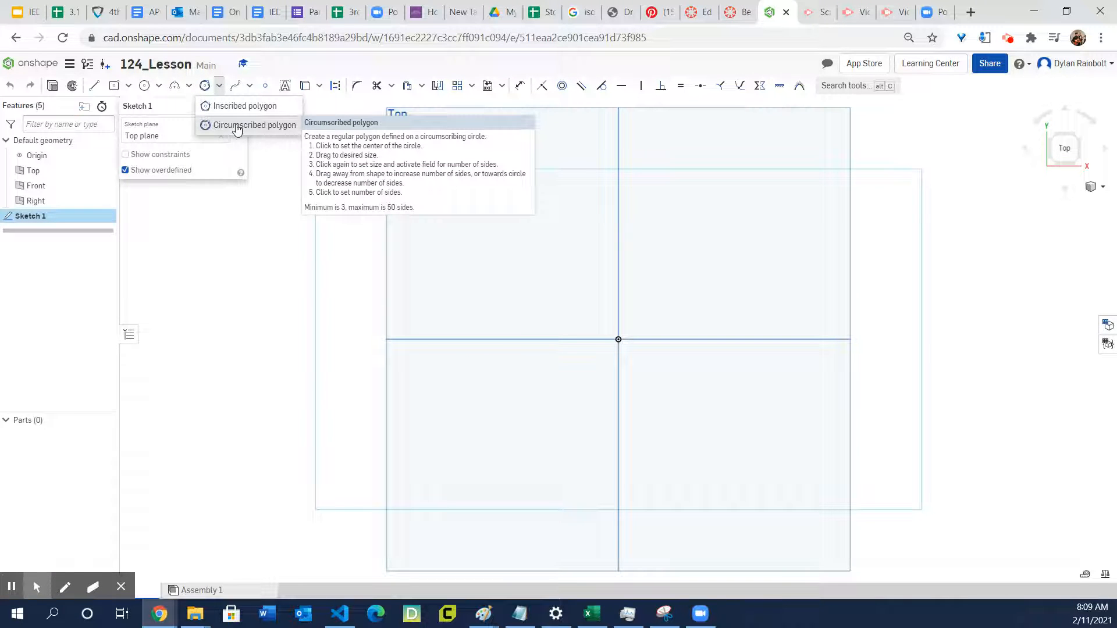
click(237, 127)
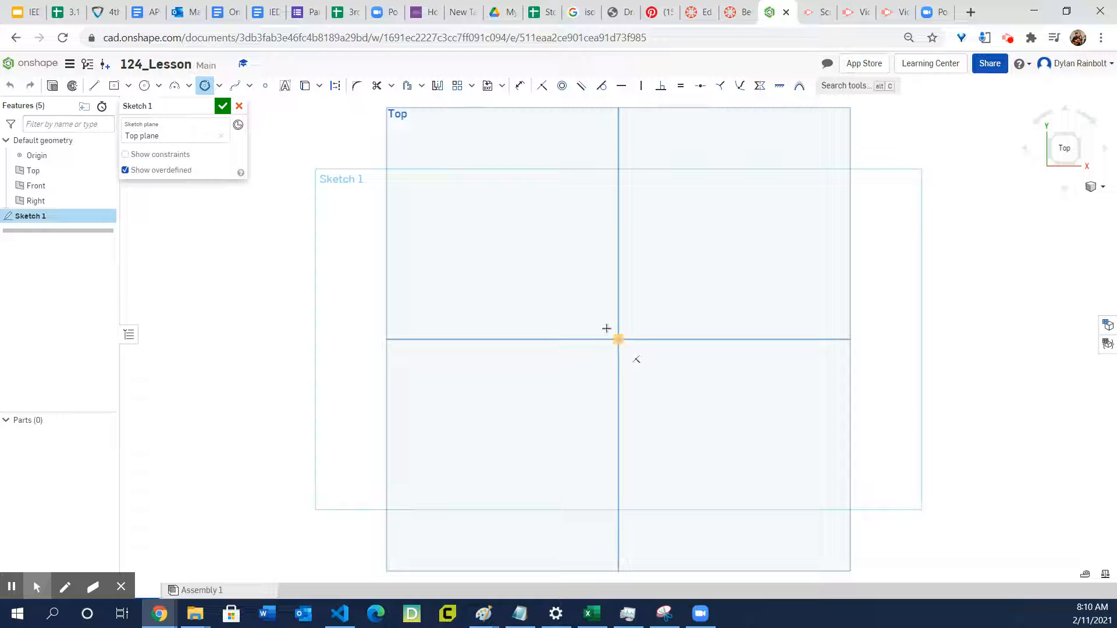
click(618, 339)
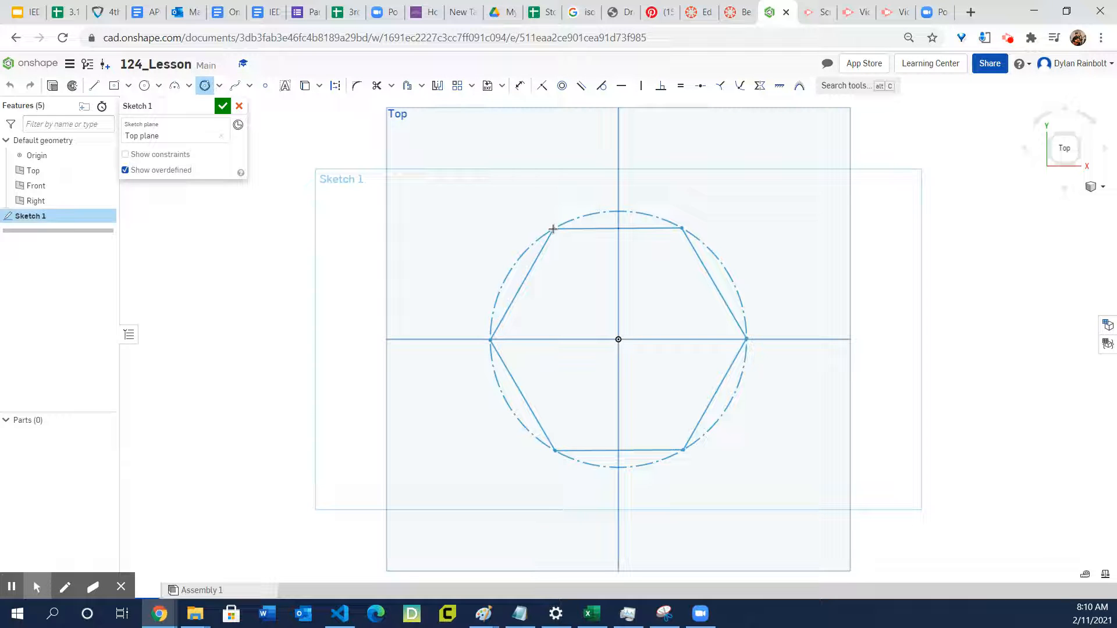
key(Down)
key(Up)
key(Down)
key(Down)
key(Down)
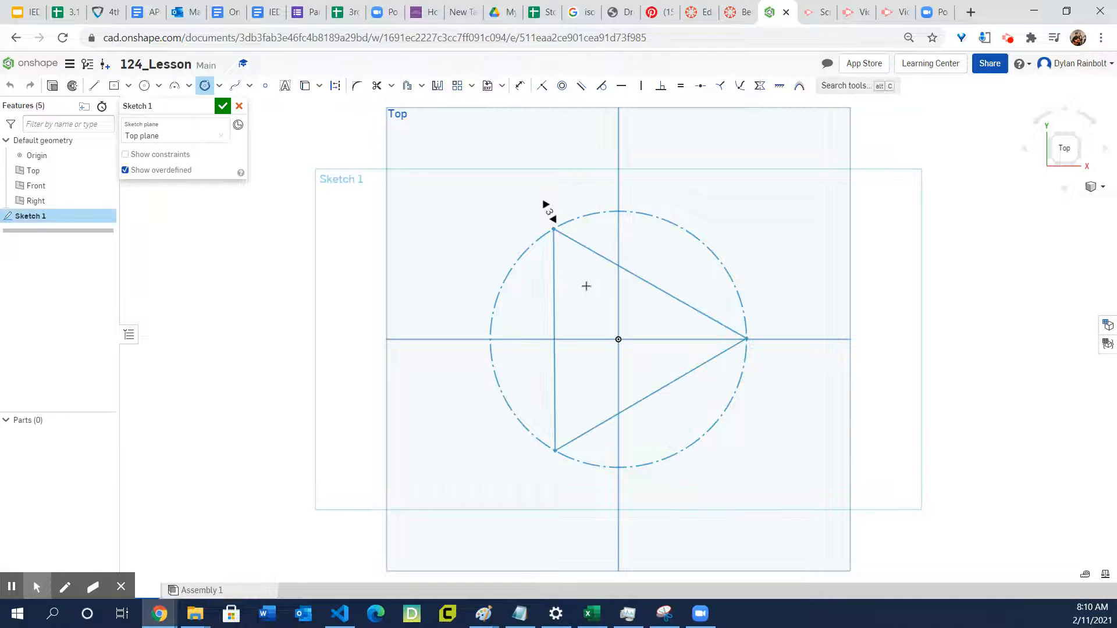
key(Up)
key(Up)
key(Up)
key(Up)
key(Up)
key(Up)
key(Up)
key(Up)
key(Up)
key(Up)
key(Up)
key(Up)
key(Up)
key(Up)
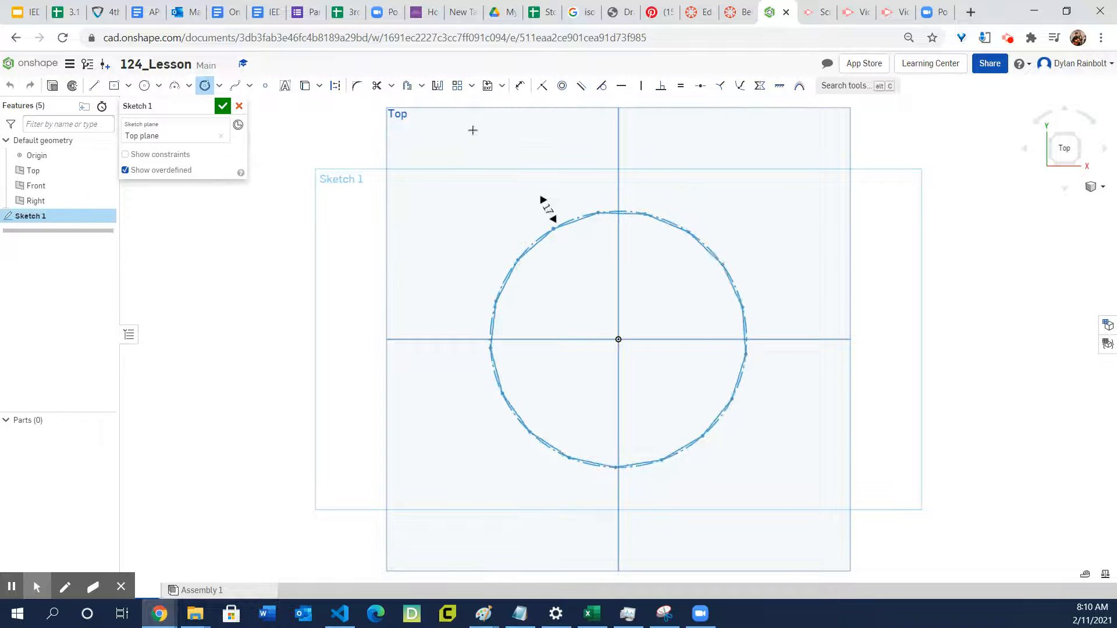
key(Down)
key(Down)
key(Down)
key(Down)
key(Down)
key(Down)
key(Down)
key(Down)
key(Down)
key(Down)
key(Down)
key(Down)
key(Down)
key(Up)
key(Up)
key(Up)
click(542, 218)
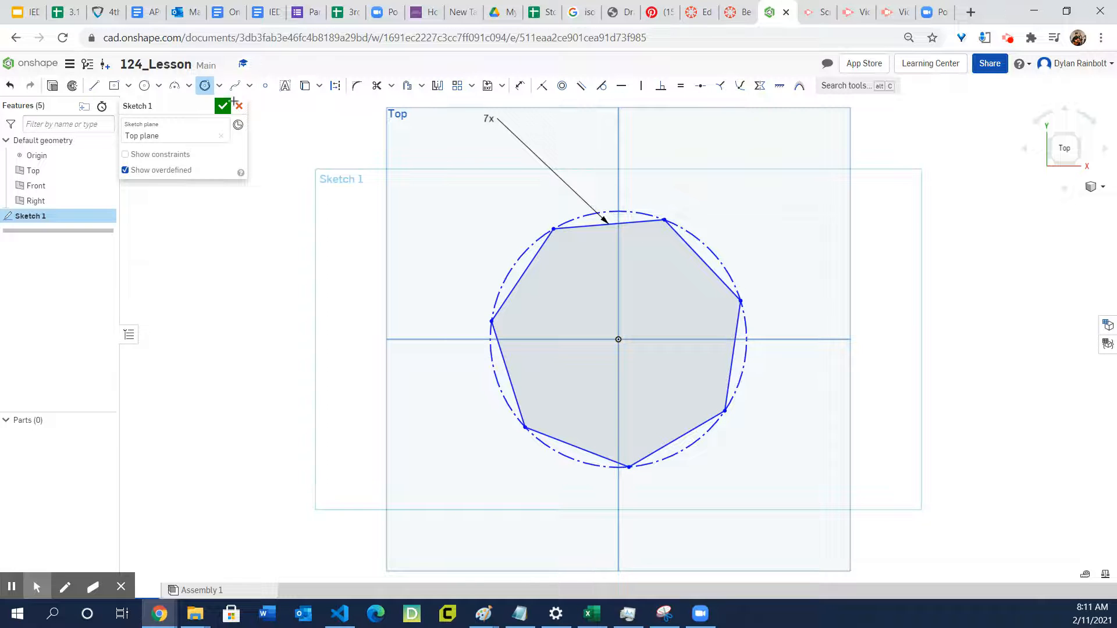
- Change the polygon's number of sides to 6
click(204, 87)
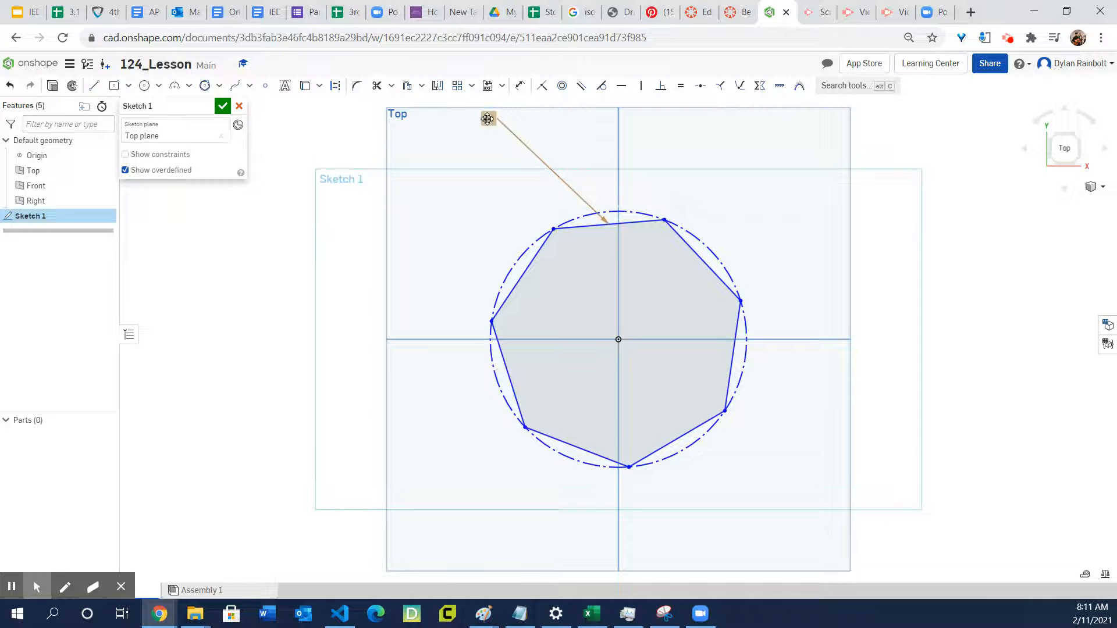
double_click(489, 119)
key(Return)
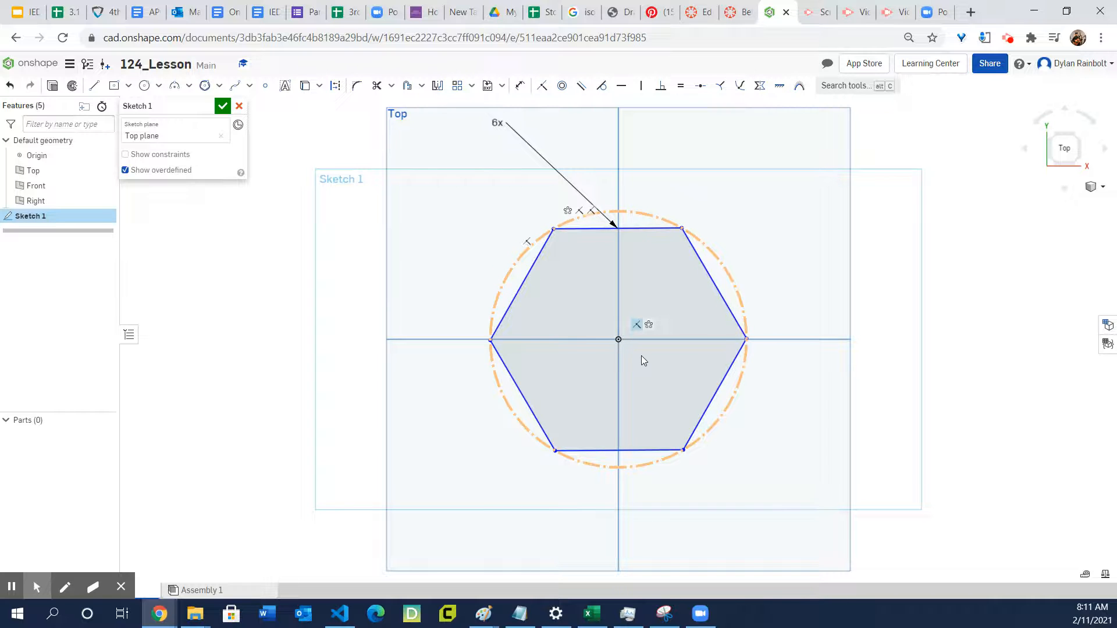
- Dimension the distance from the hexagon's upper-left vertex to the origin as 2 in, and undo that dimension
click(517, 87)
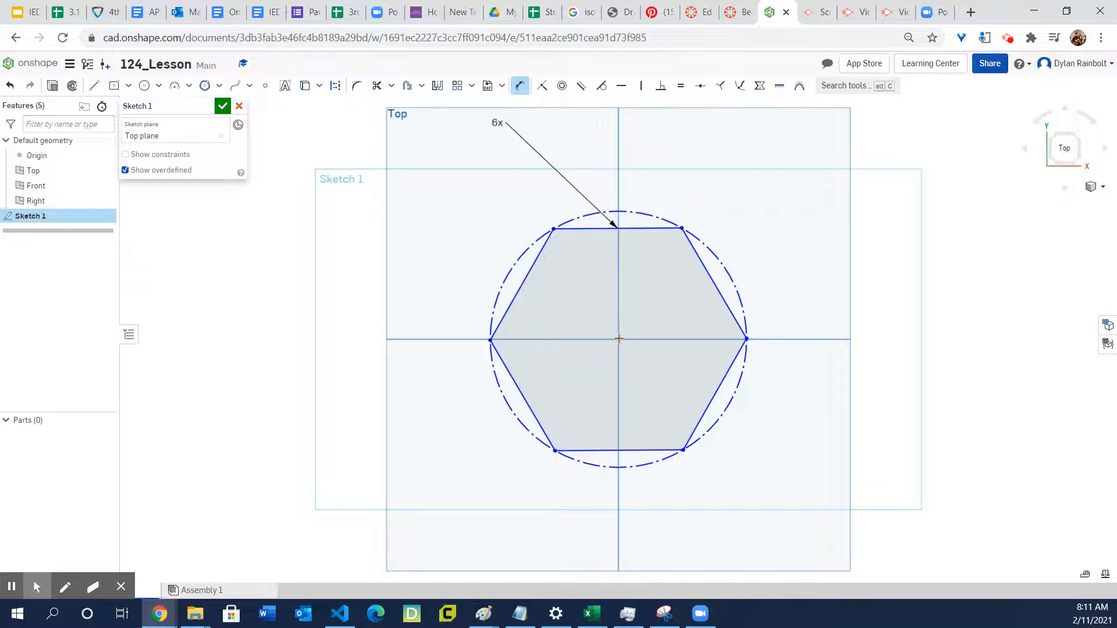
click(553, 229)
click(618, 339)
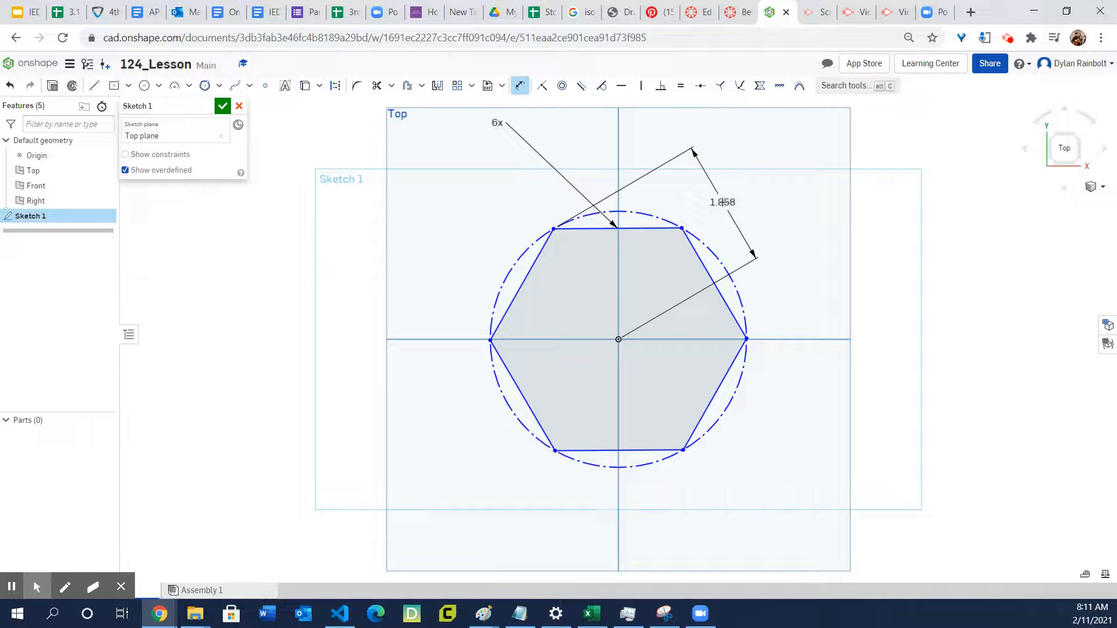
click(721, 202)
text(2)
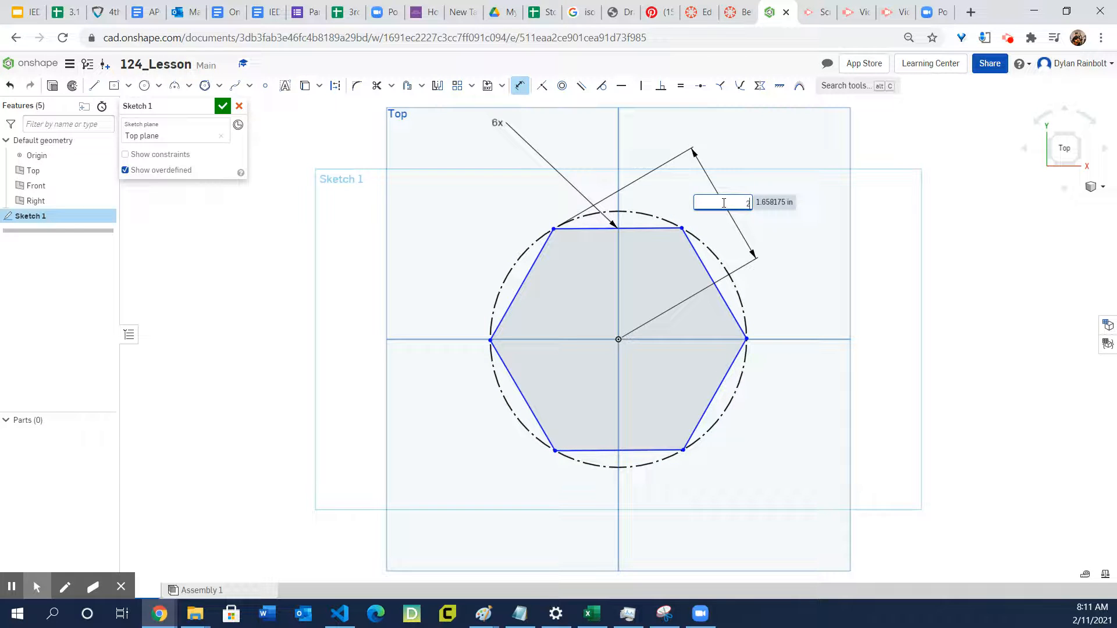
key(Return)
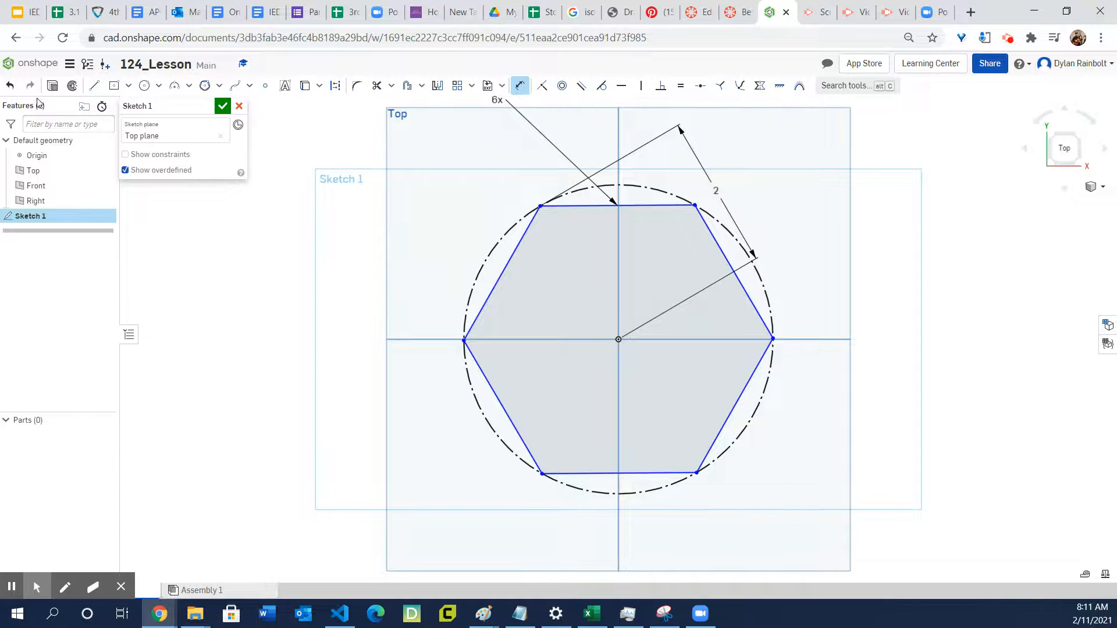
click(9, 88)
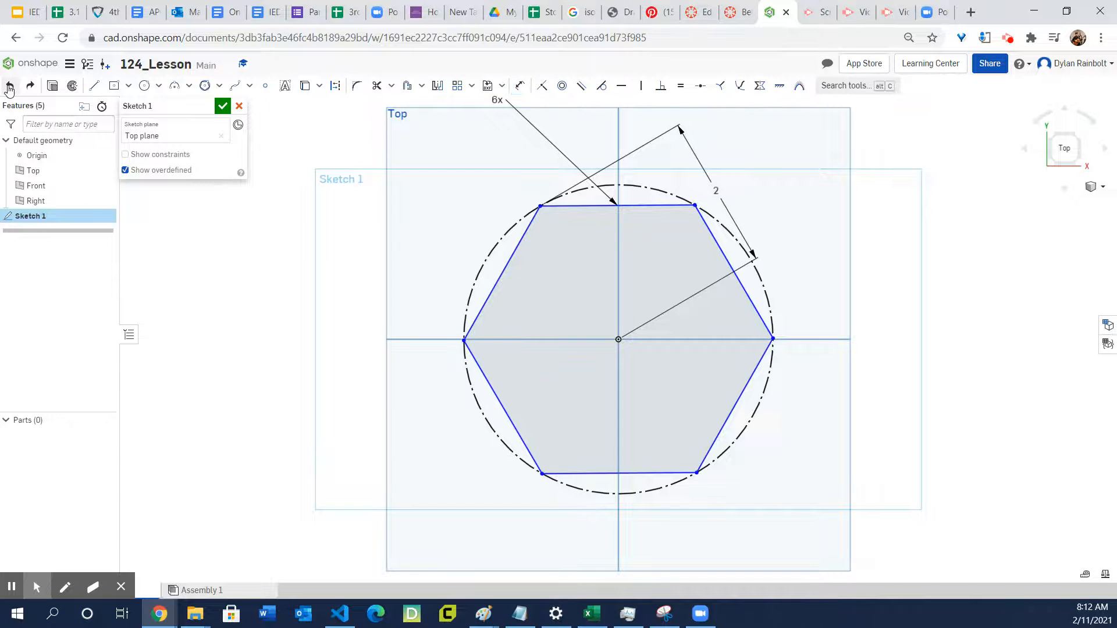
click(9, 87)
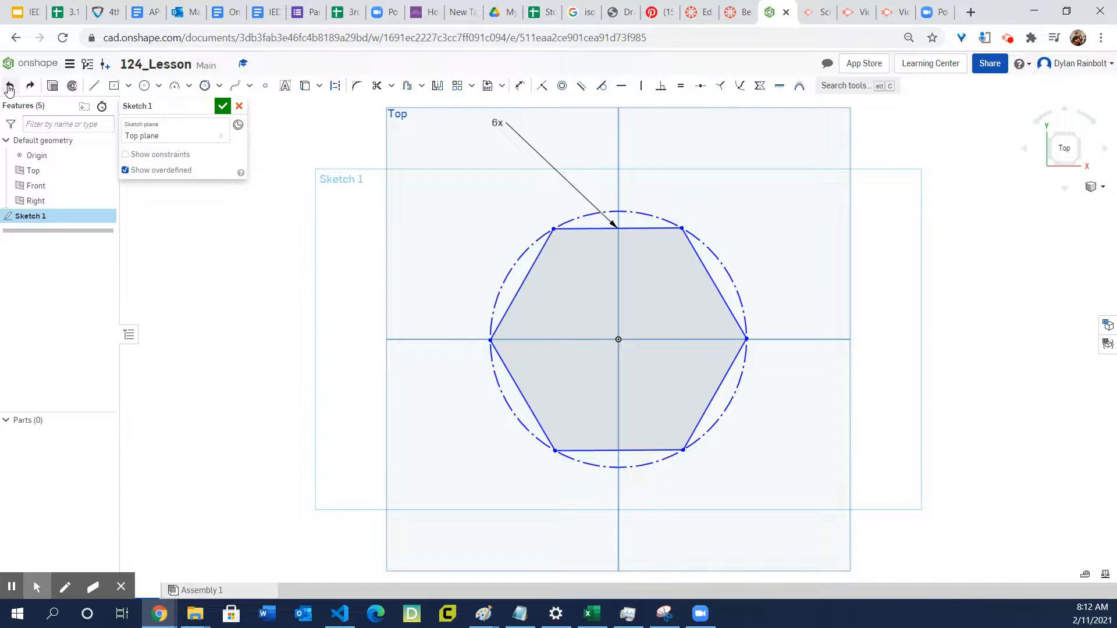
- Dimension the distance between the hexagon's top edge and the origin as 2 in
click(520, 85)
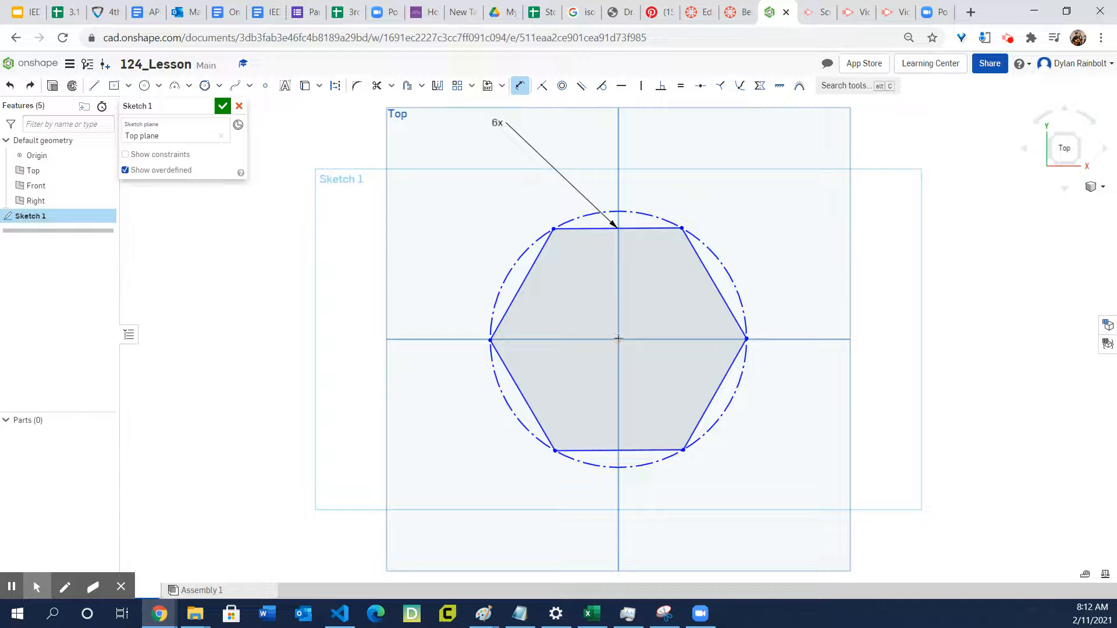
click(603, 230)
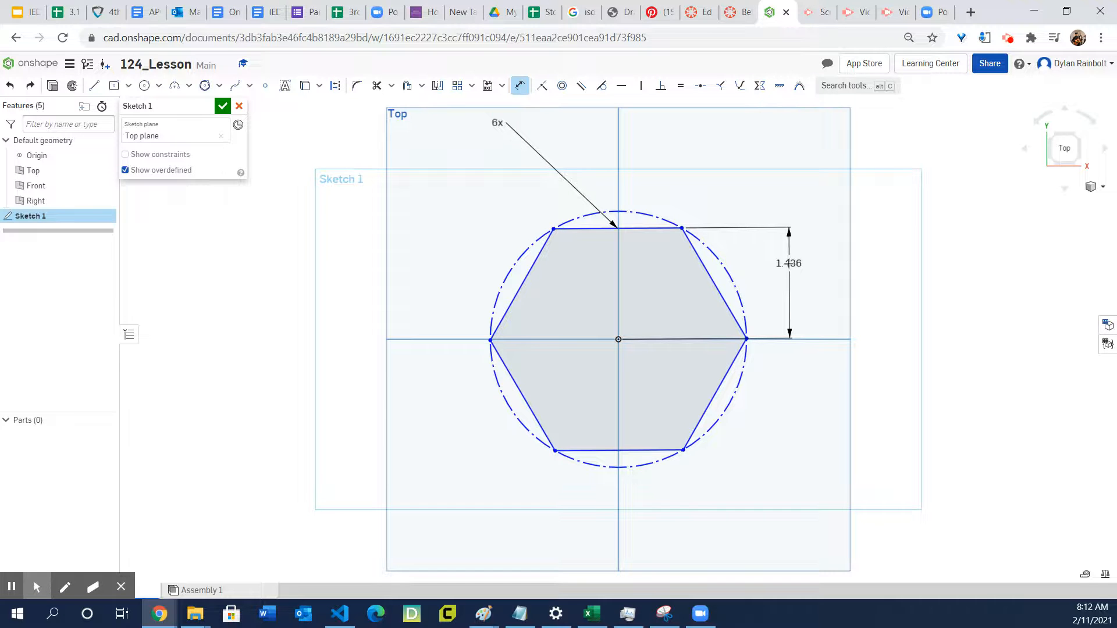
click(789, 263)
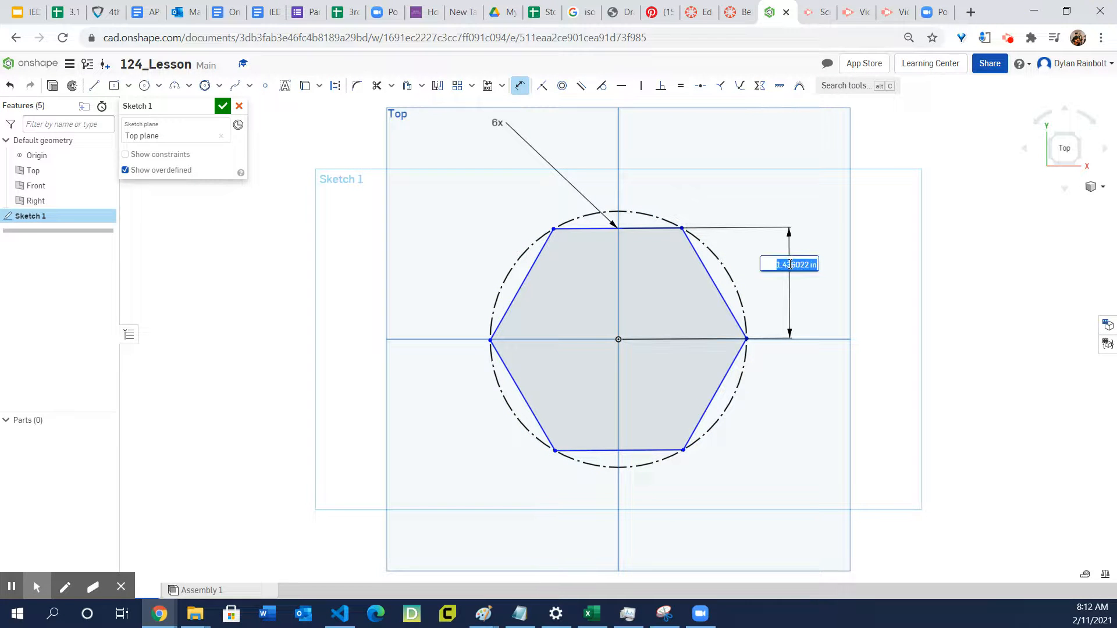
text(2)
key(Return)
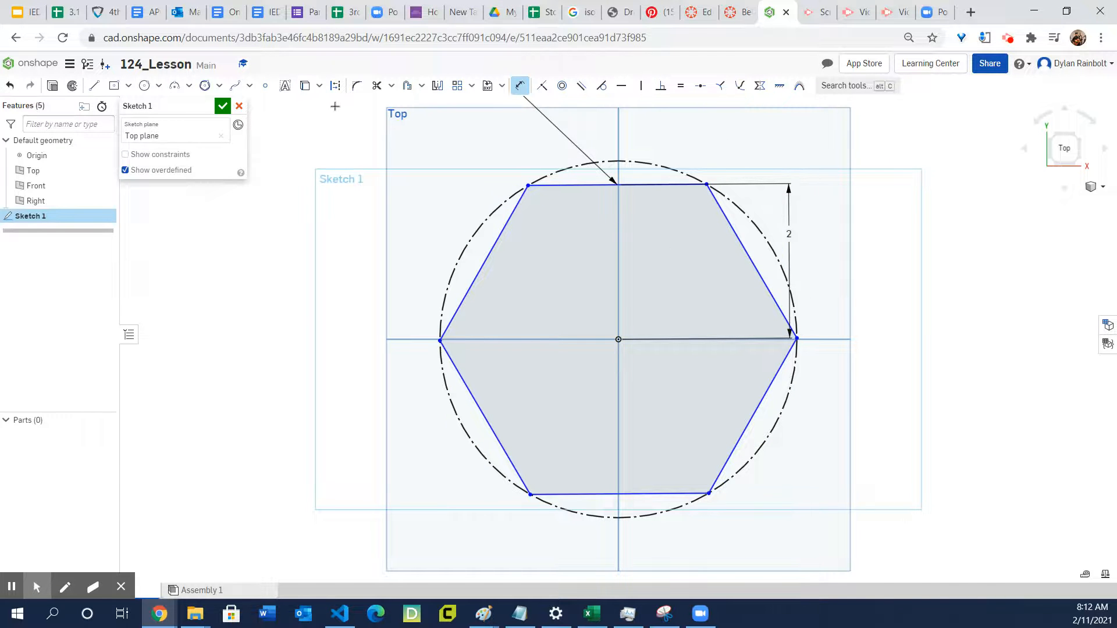
- Delete the whole hexagon and its construction circle from the sketch
click(218, 86)
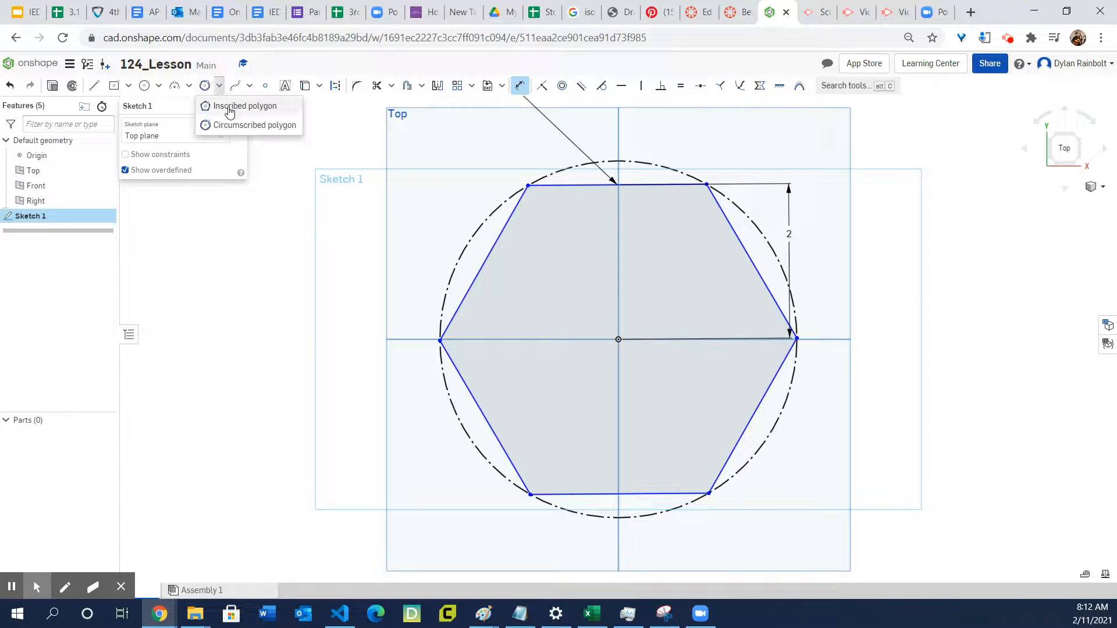
click(219, 88)
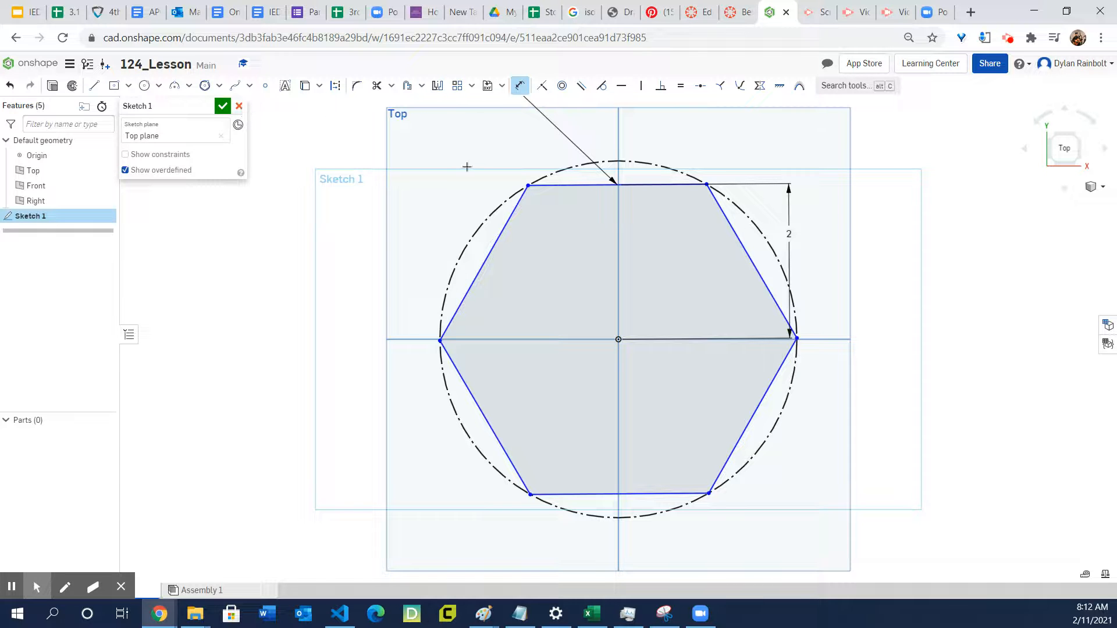
key(Escape)
drag(779, 465, 784, 521)
key(Delete)
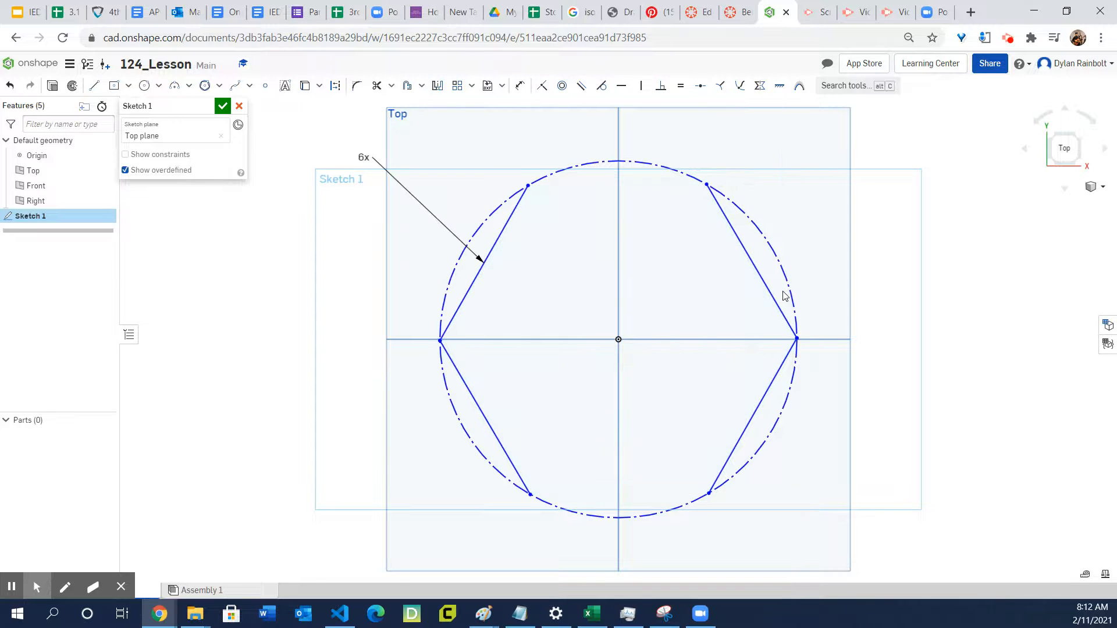
drag(813, 202, 387, 506)
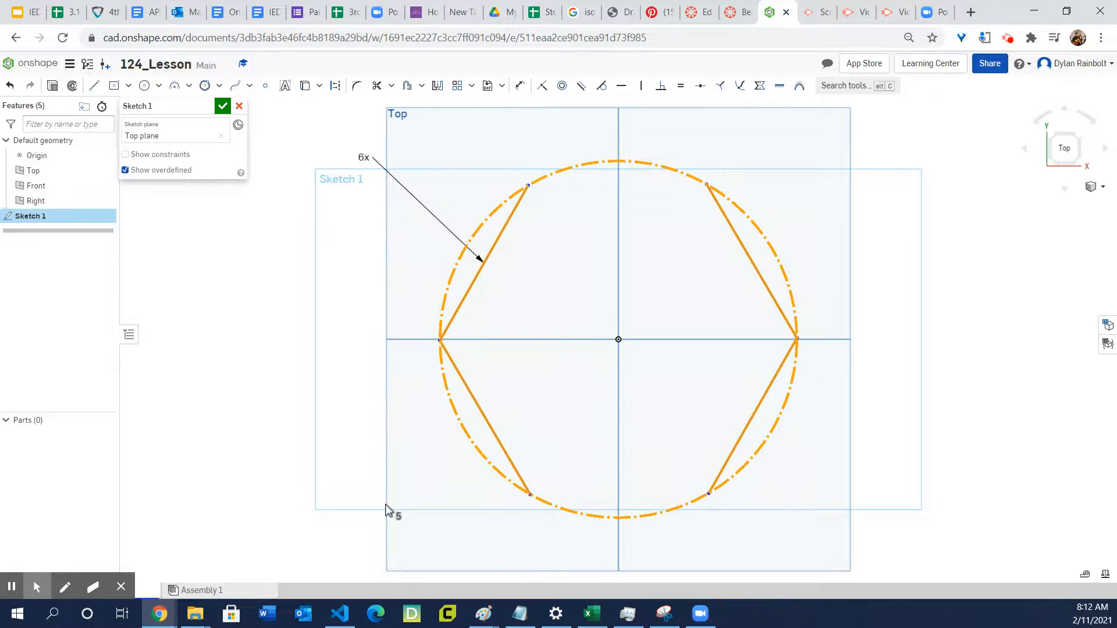
key(Delete)
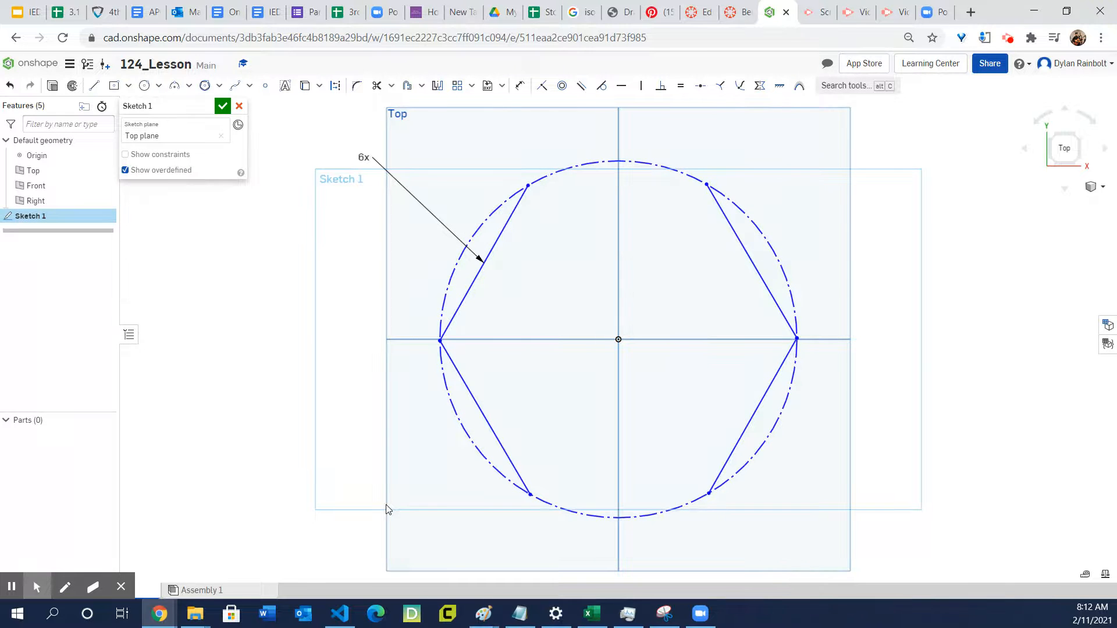
- Draw a three-sided inscribed polygon centred on the origin, around a construction circle about 2.48 in in diameter
click(219, 86)
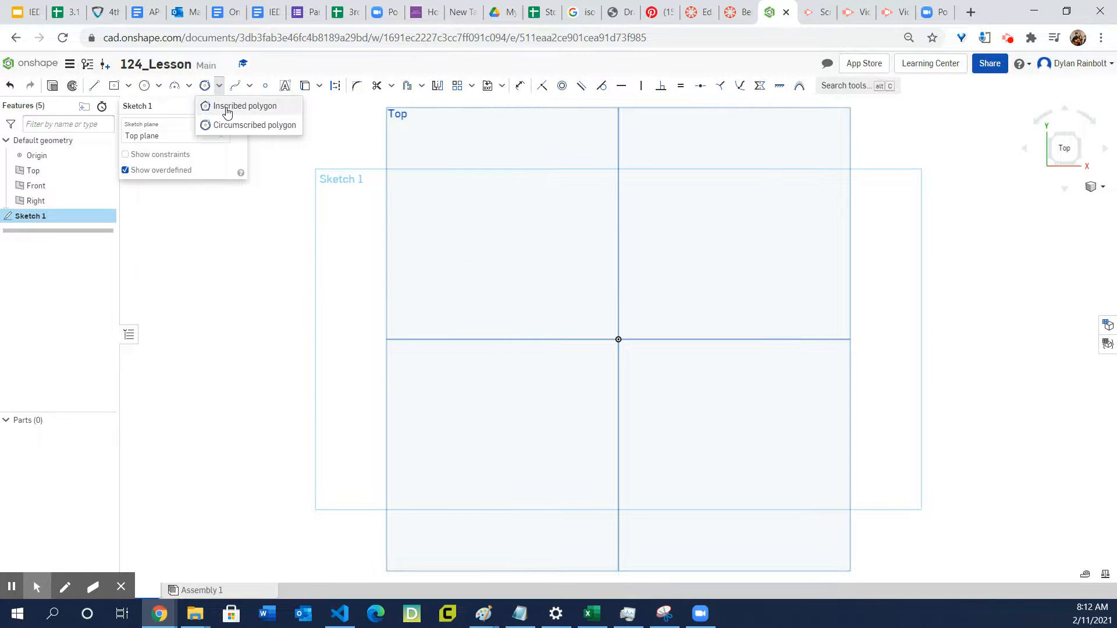
click(227, 108)
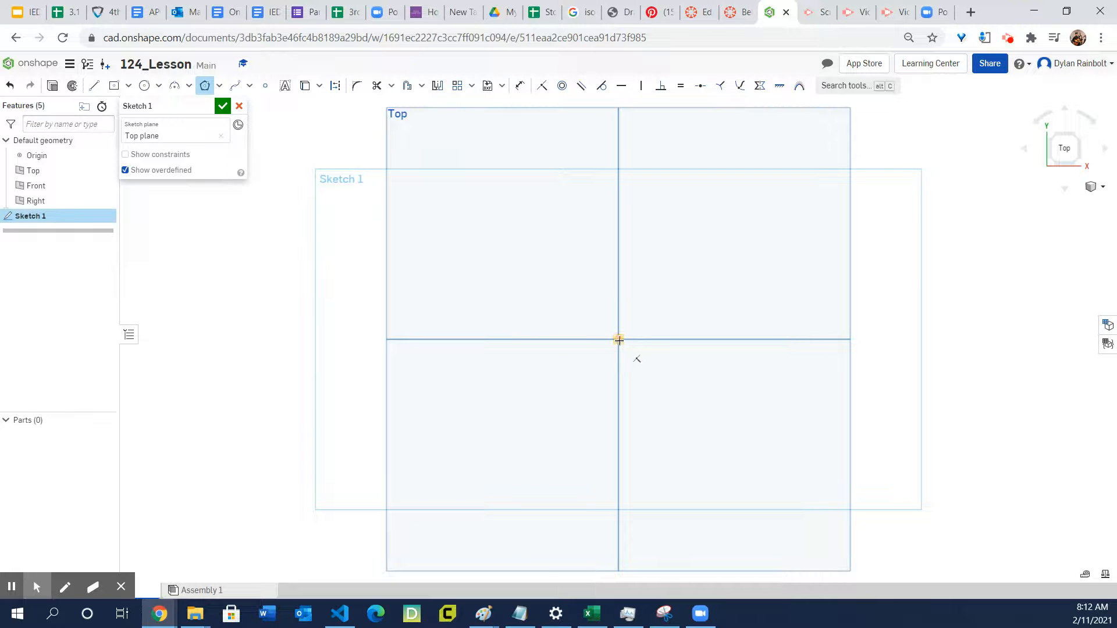
click(618, 340)
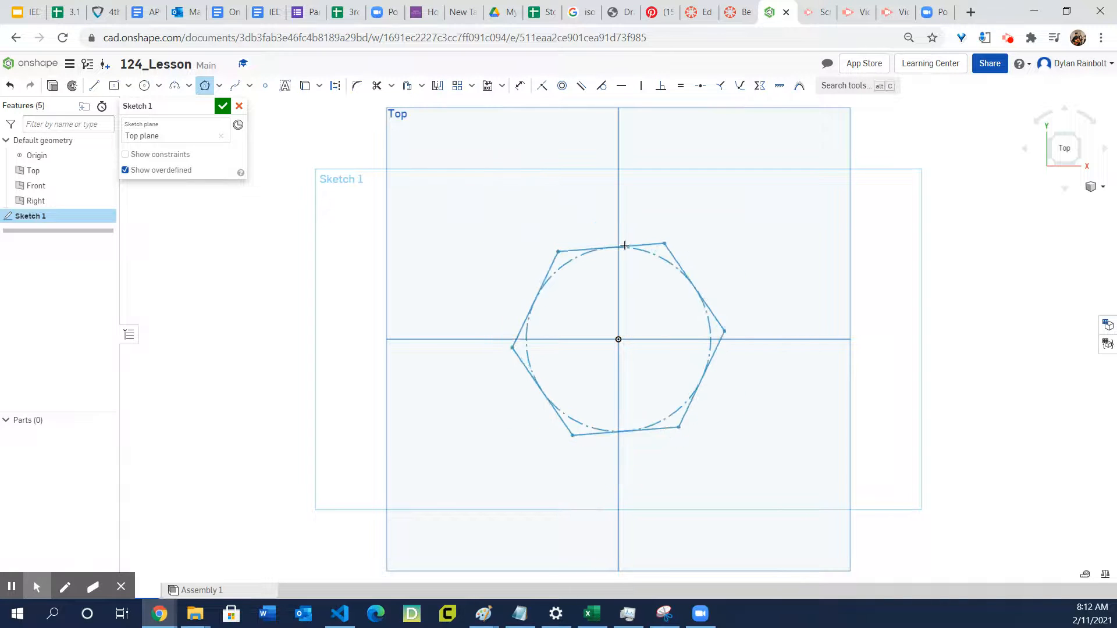
click(625, 245)
scroll(627, 219, up, 3)
scroll(629, 209, down, 5)
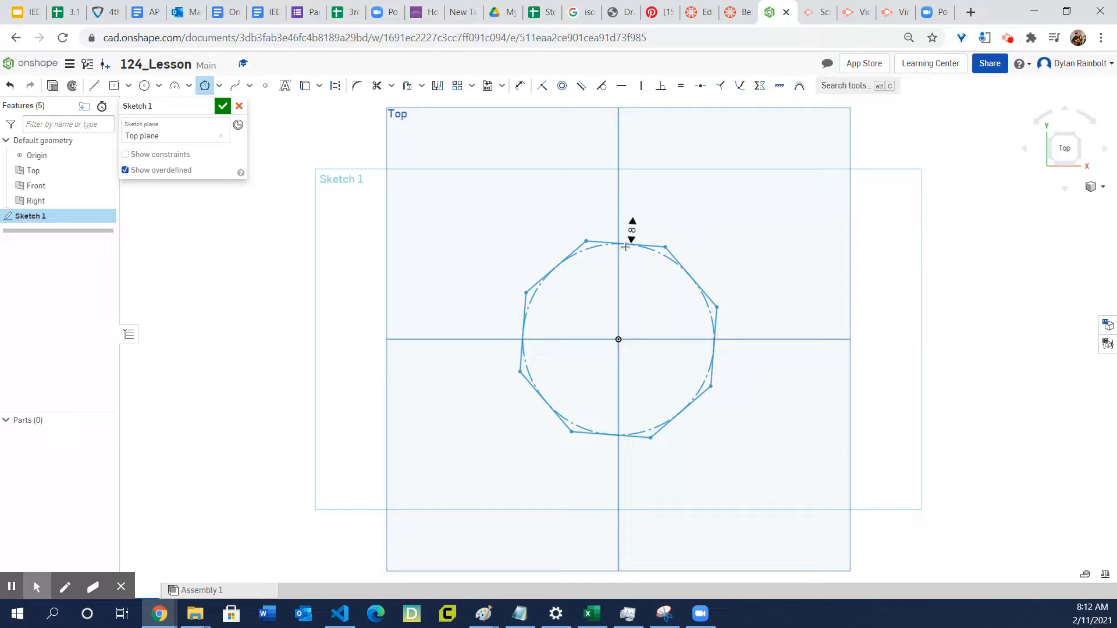
scroll(623, 267, down, 1)
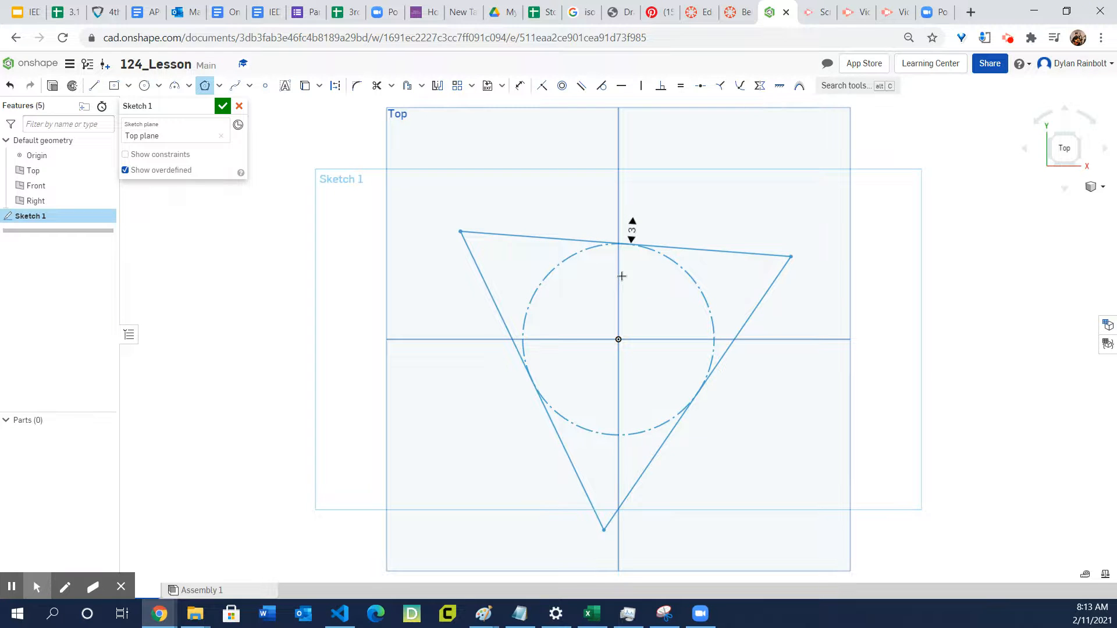
click(622, 276)
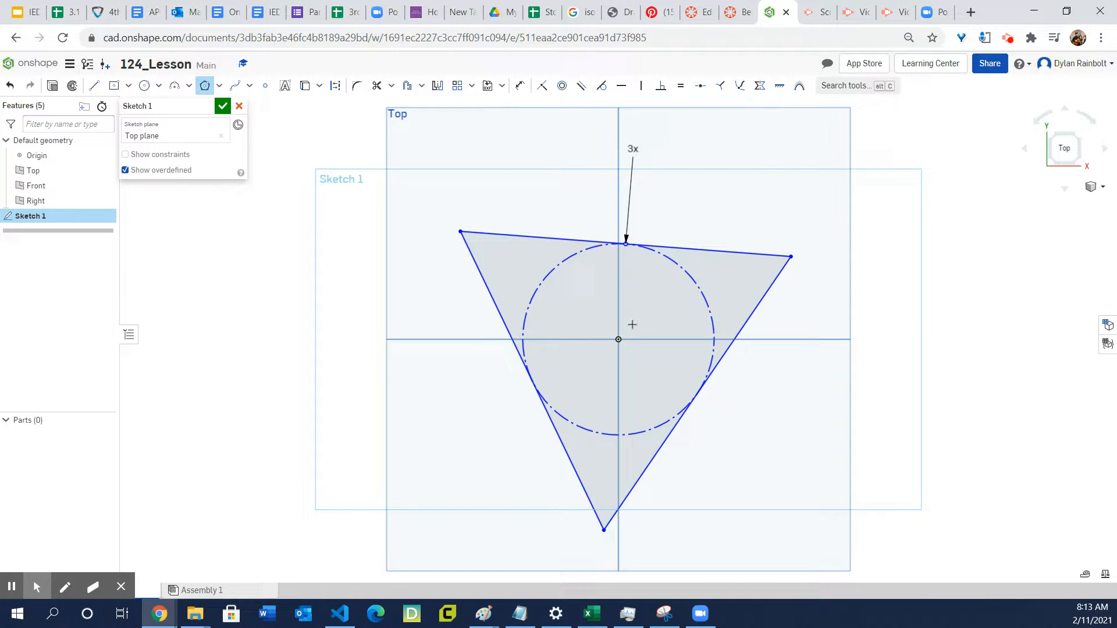
- Dimension the triangle's construction circle with a diameter of 4 in and finish the sketch
click(521, 87)
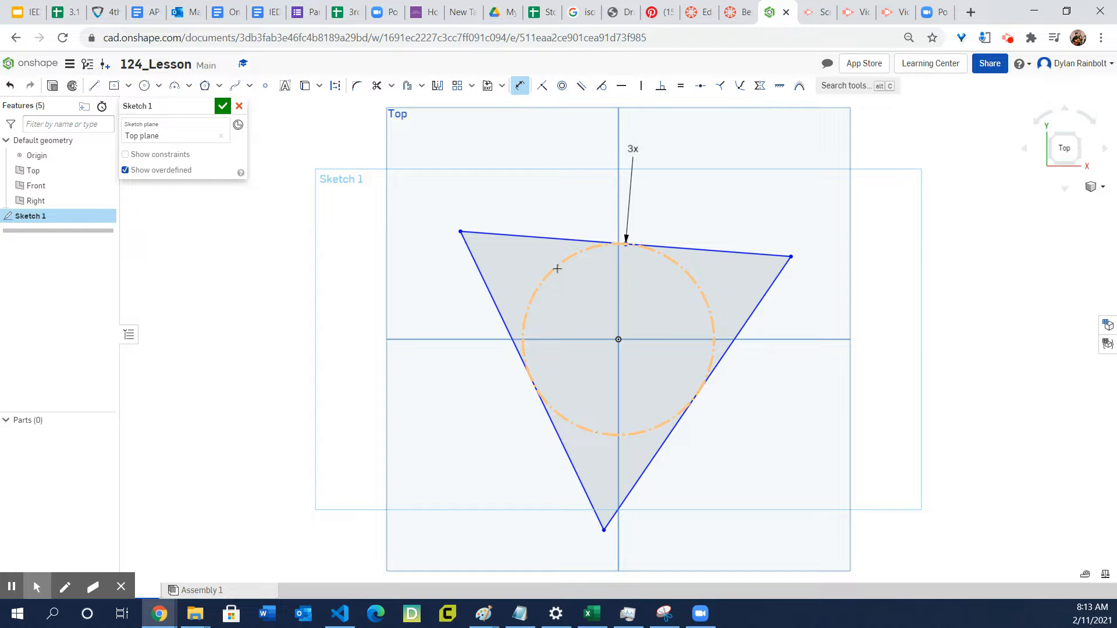
key(d)
click(568, 281)
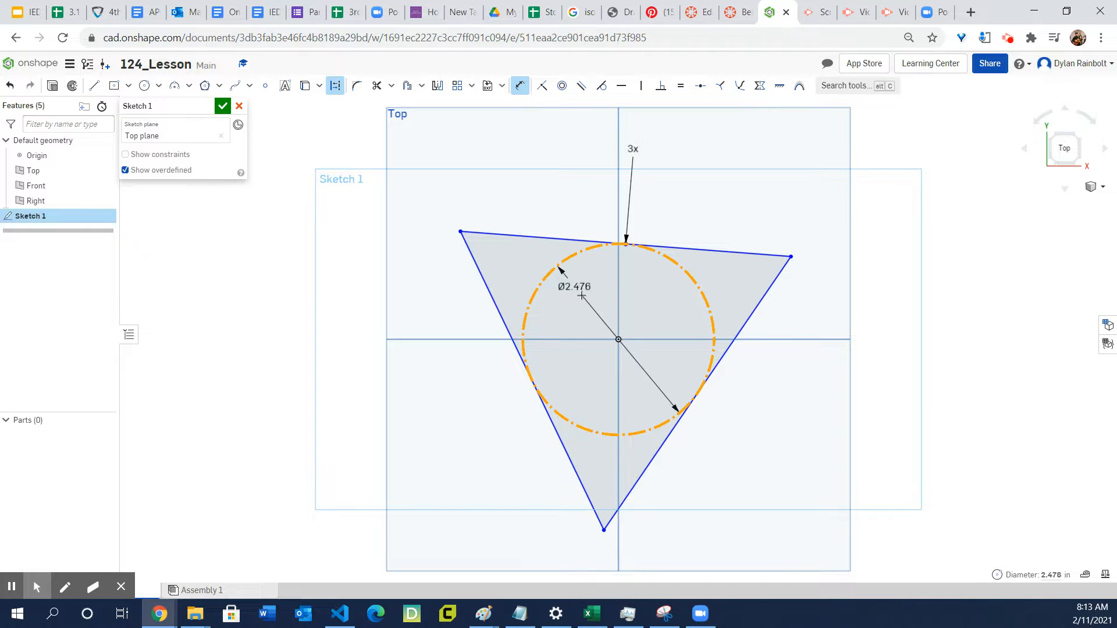
click(592, 329)
key(Escape)
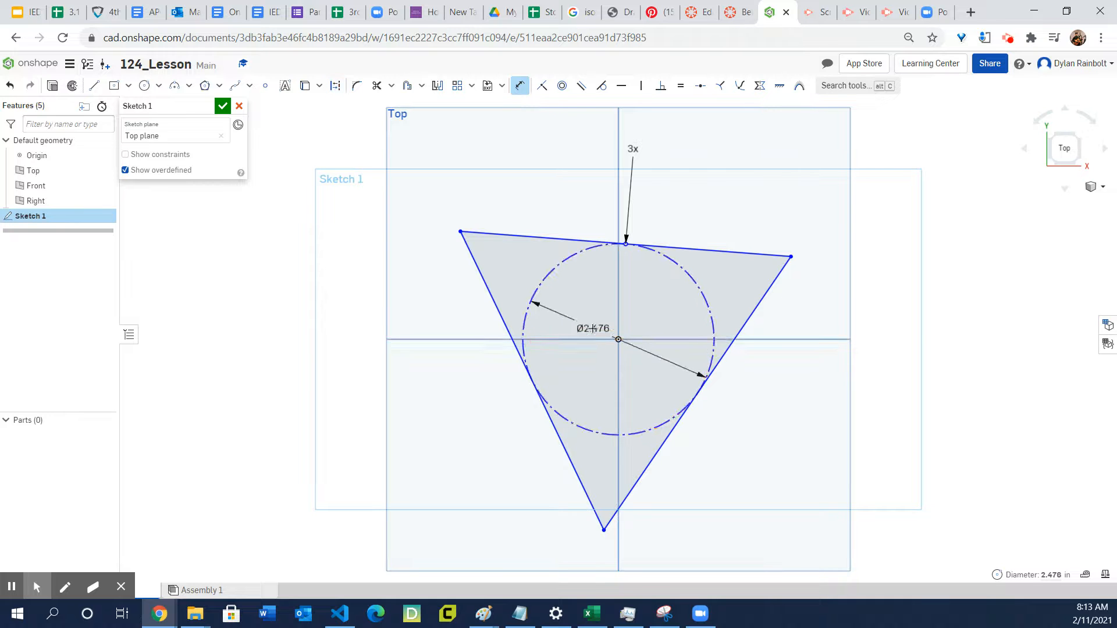
double_click(592, 328)
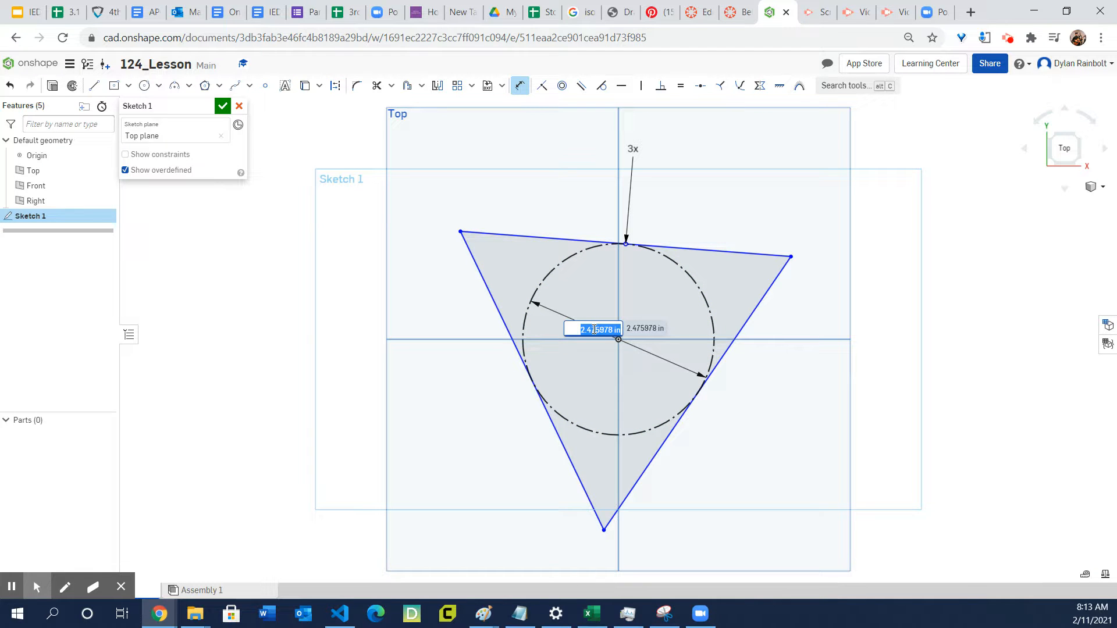
text(4)
key(Return)
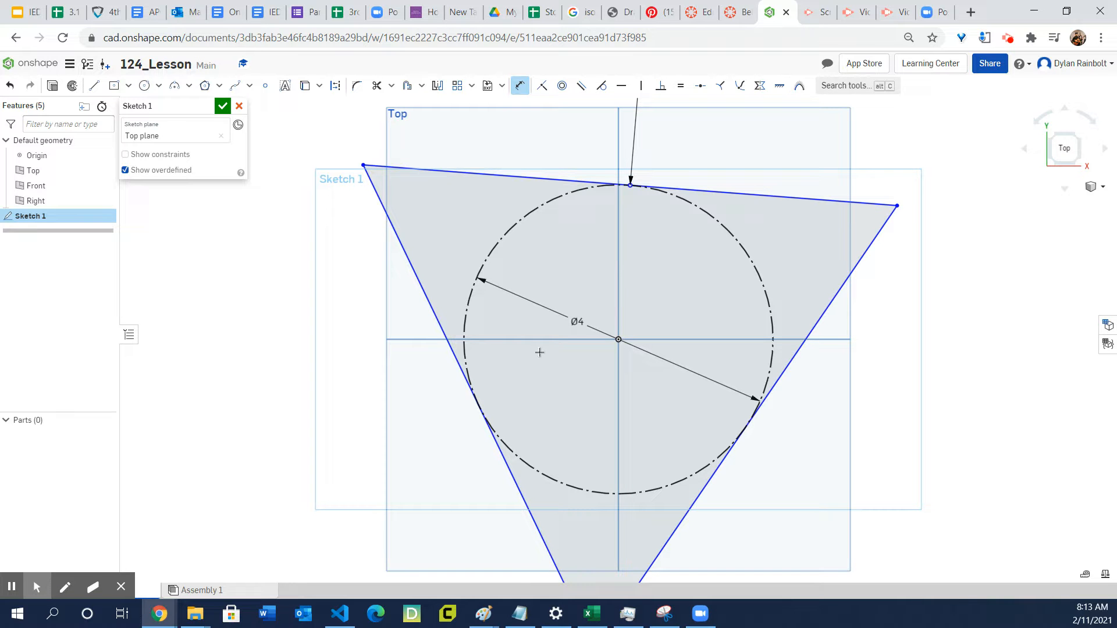
click(223, 108)
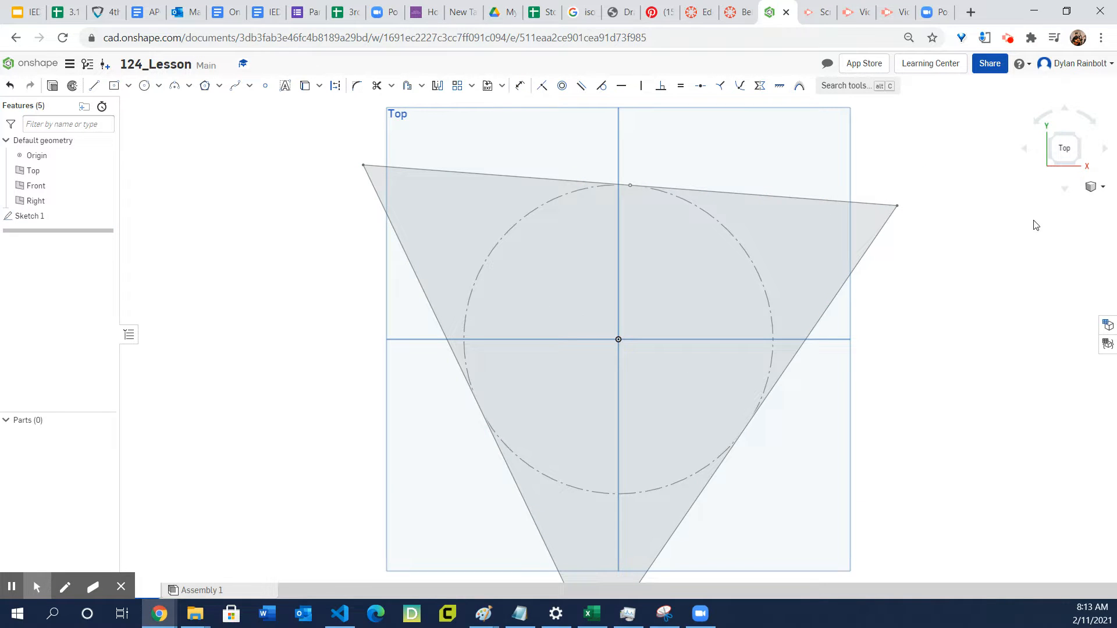
- Extrude the triangular sketch region as a new solid with a blind depth of 3 in
click(1102, 187)
click(1051, 204)
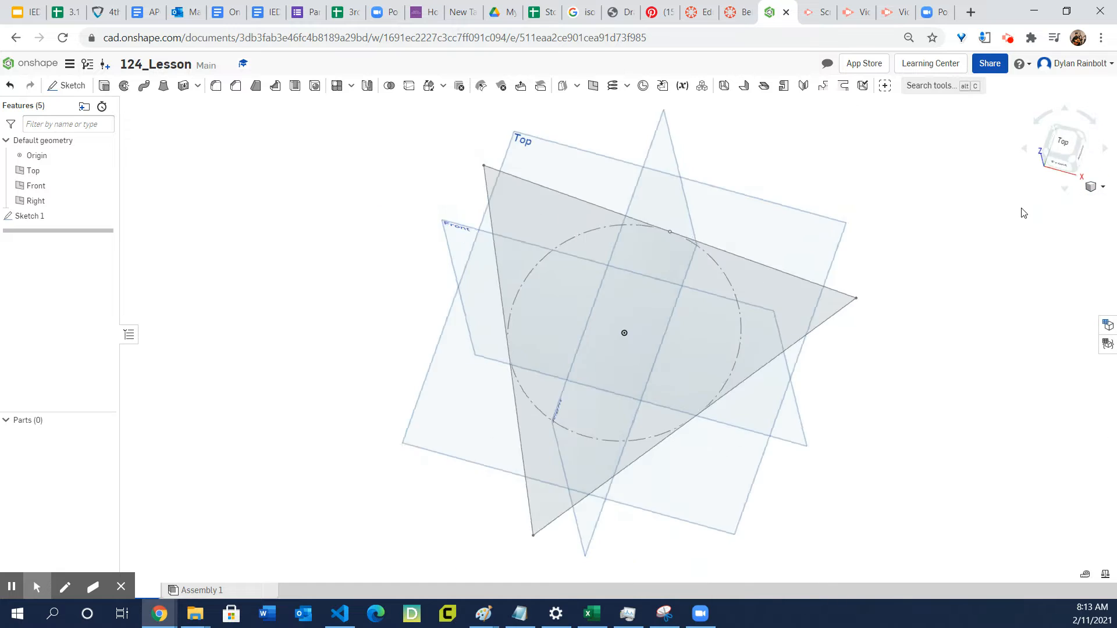
click(747, 346)
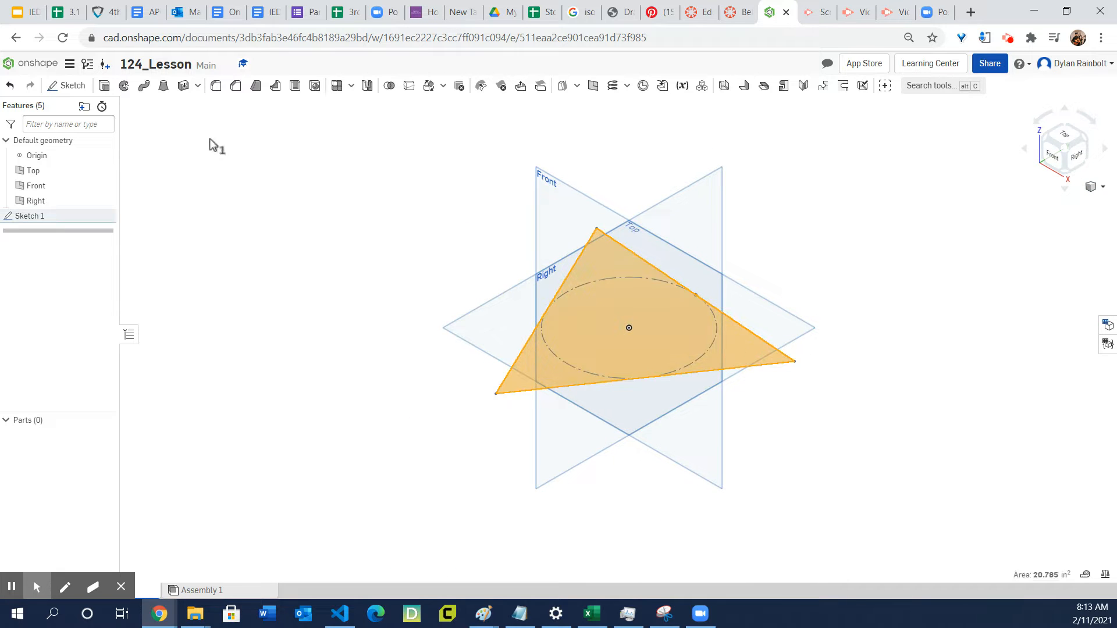
key(shift+e)
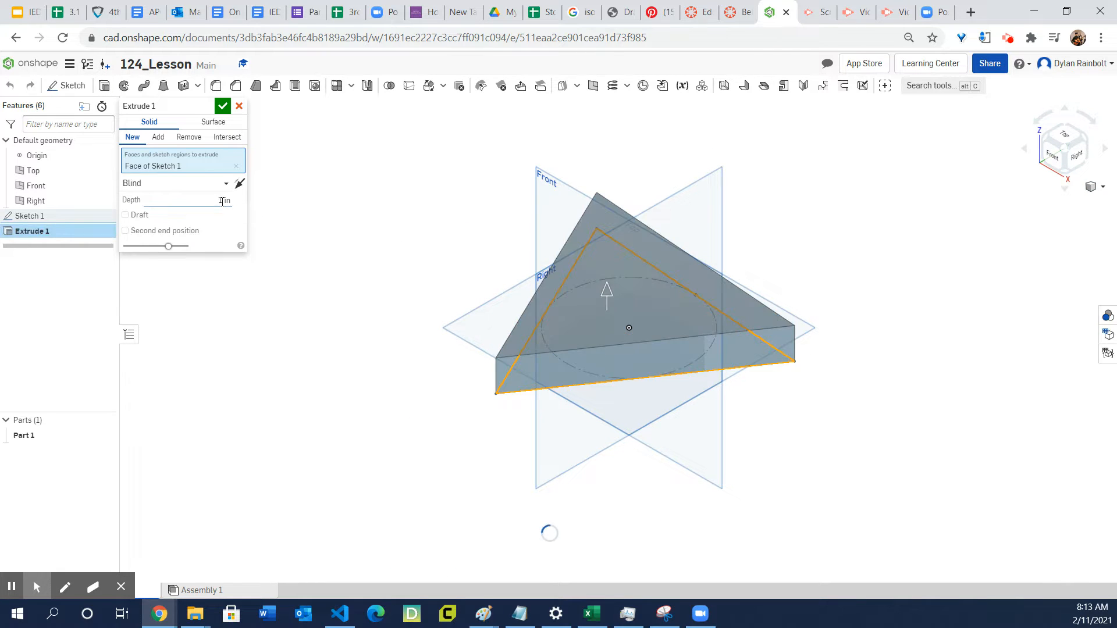
text(3)
key(Return)
click(222, 105)
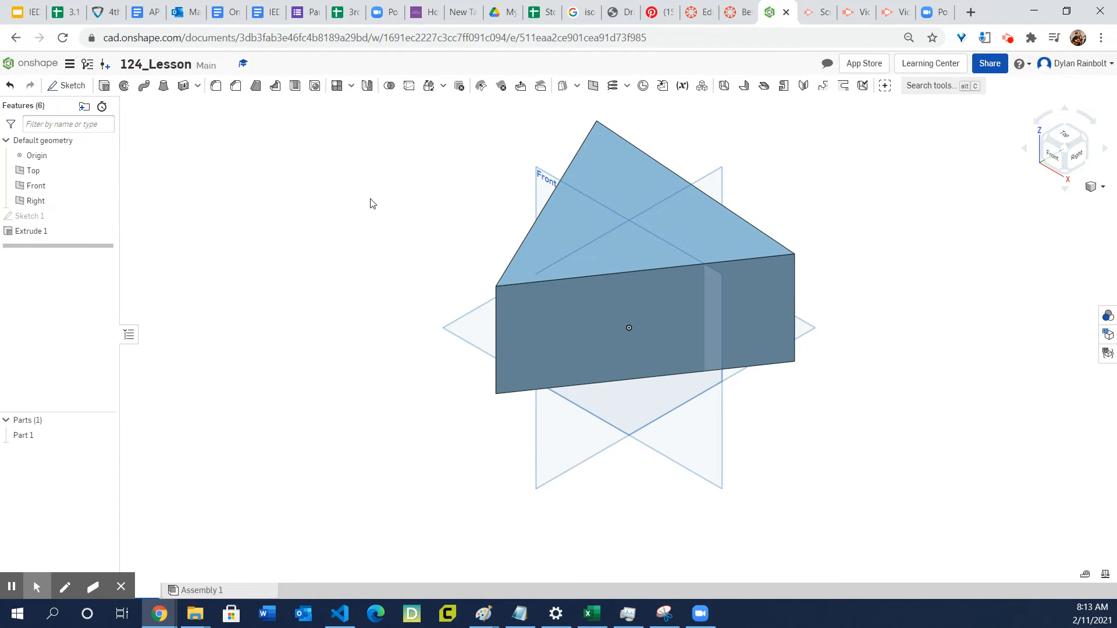
right_drag(407, 226, 394, 203)
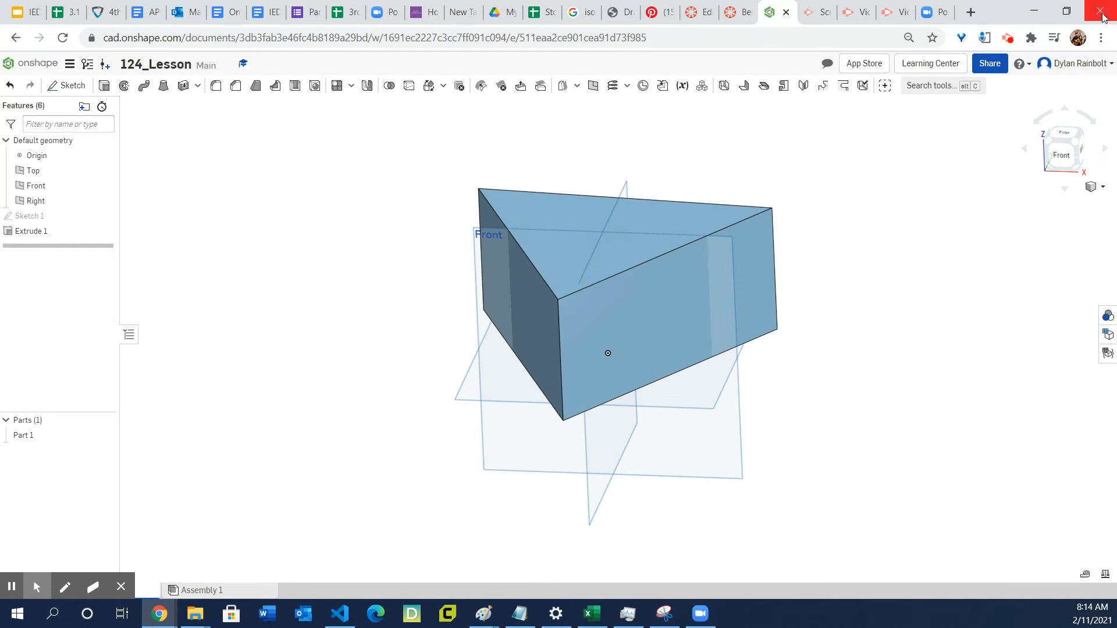
click(1010, 39)
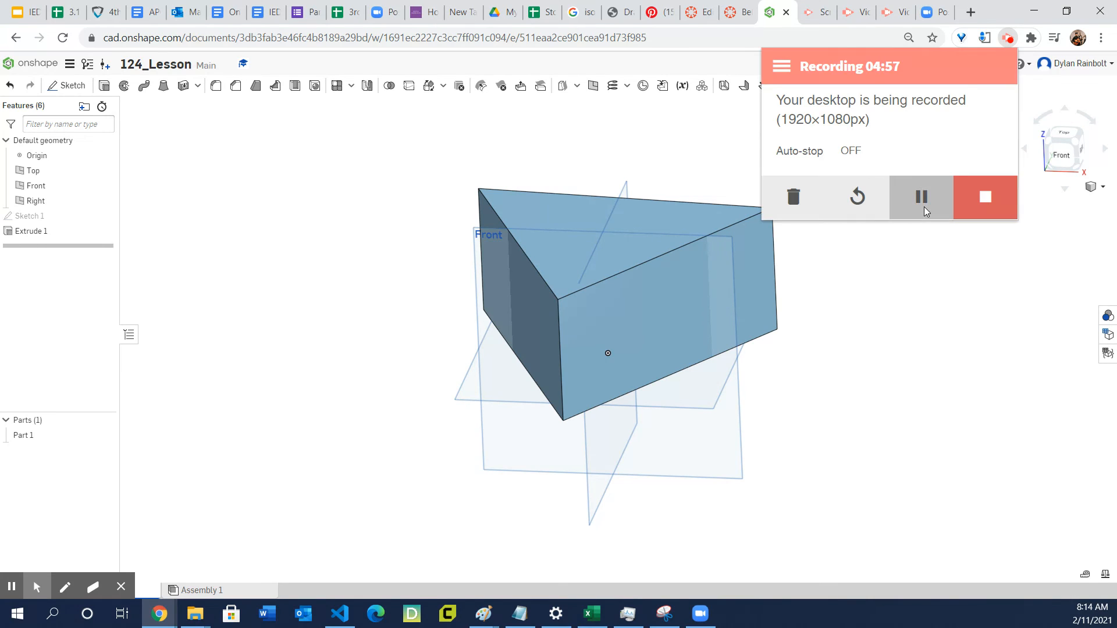